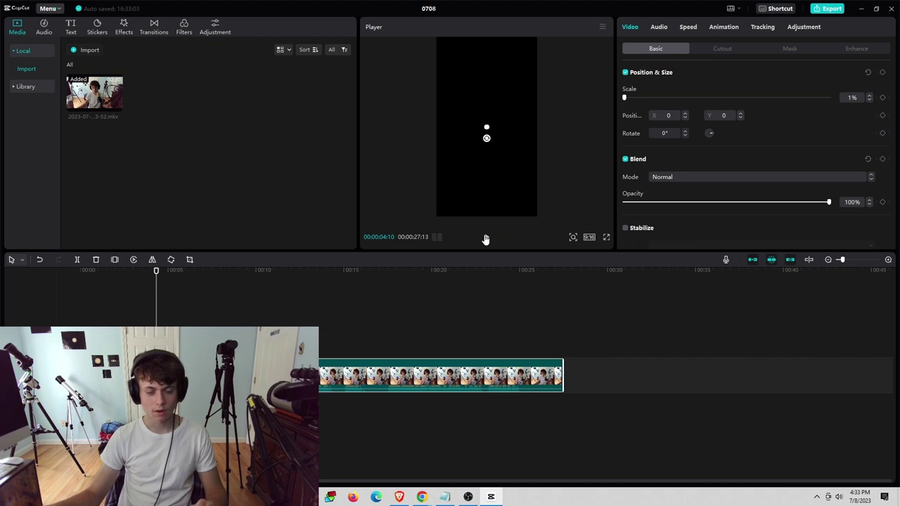
# Step: Delete the part of the recording before the trim point, about three seconds in
pyautogui.click(156, 302)
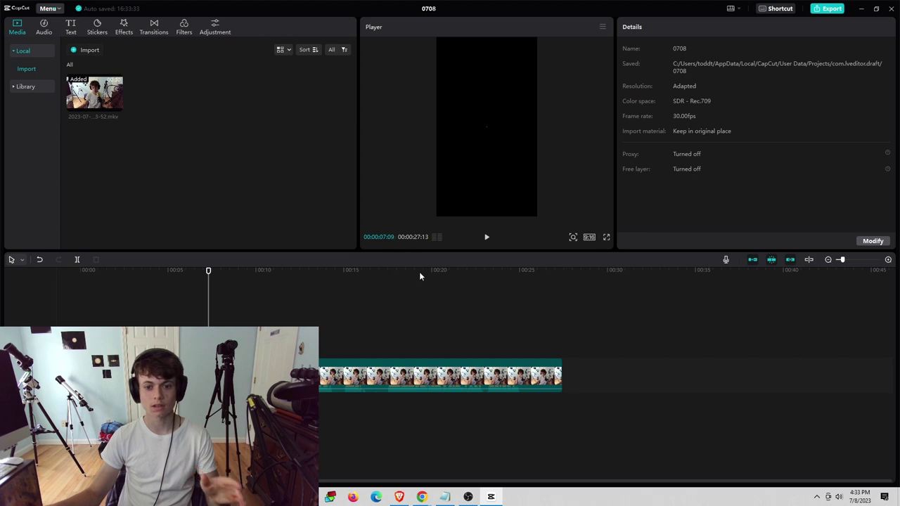
pyautogui.press('Left')
pyautogui.press('Left')
pyautogui.press('Left')
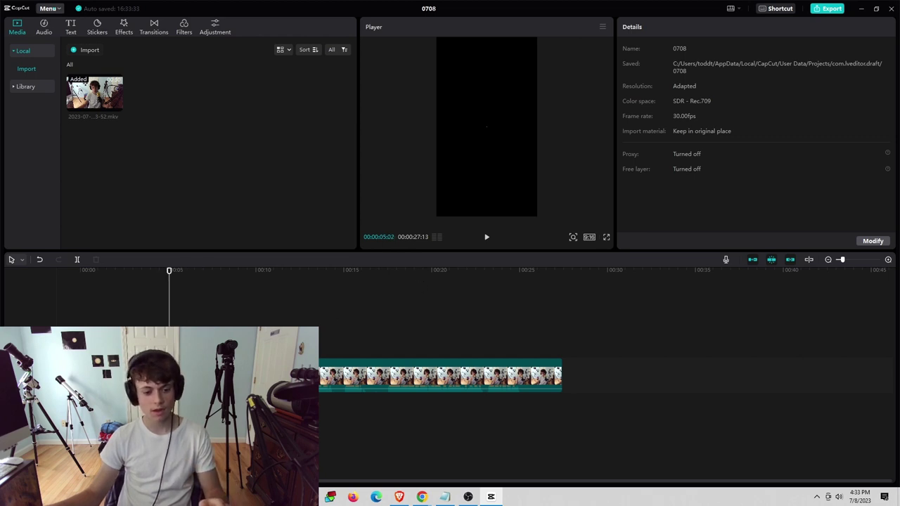
pyautogui.press('Left')
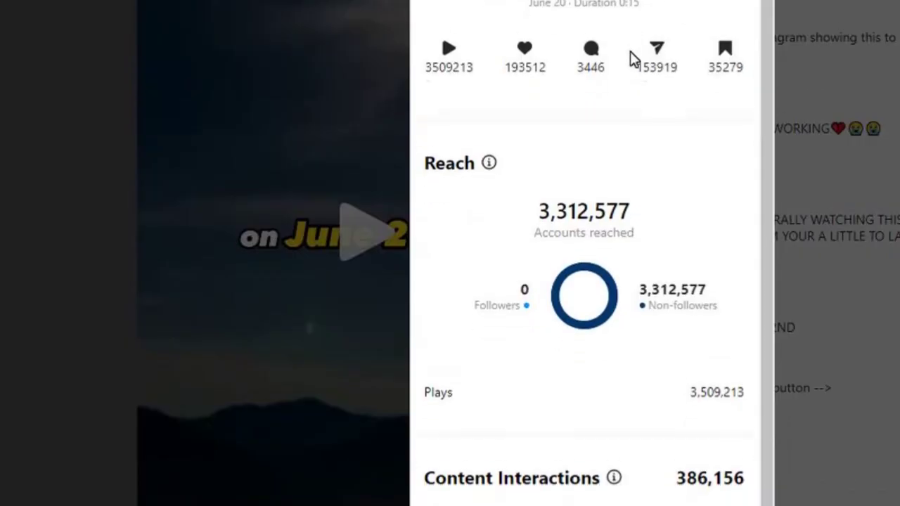
pyautogui.scroll(-2, 590, 253)
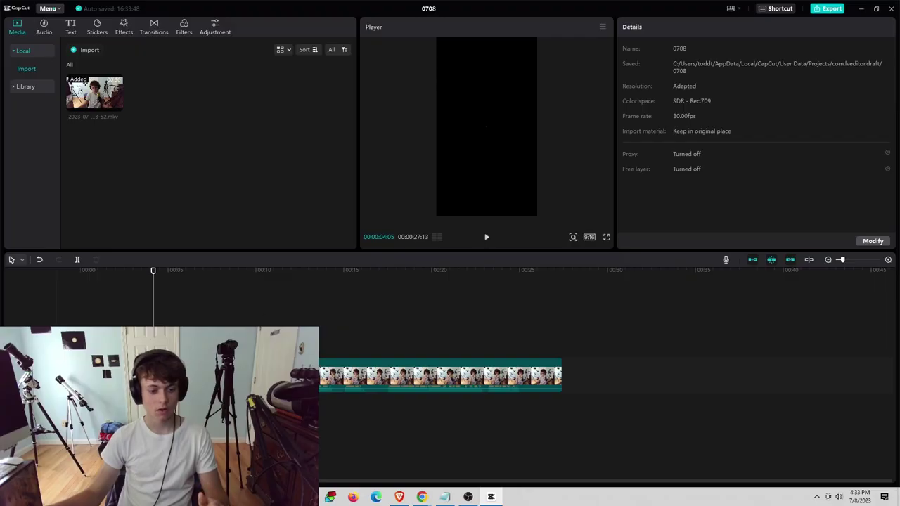
pyautogui.moveTo(152, 270); pyautogui.dragTo(136, 271)
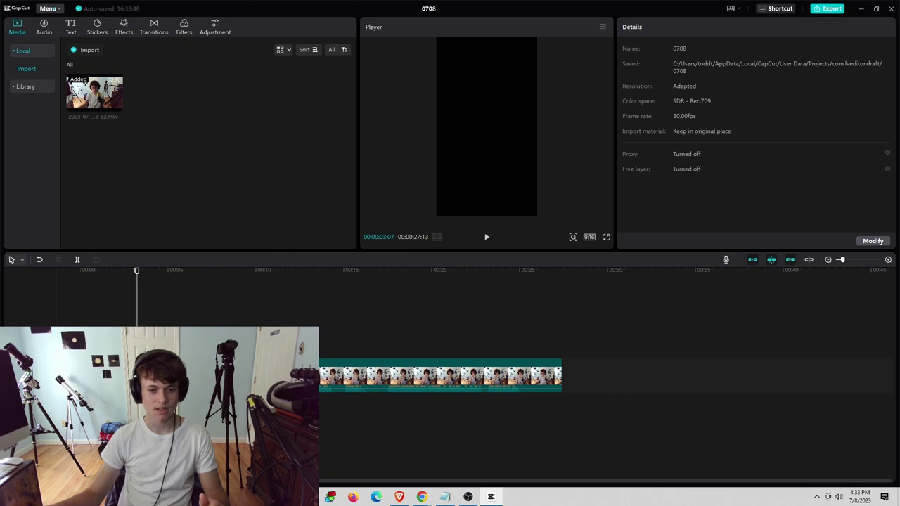
pyautogui.moveTo(136, 270); pyautogui.dragTo(141, 271)
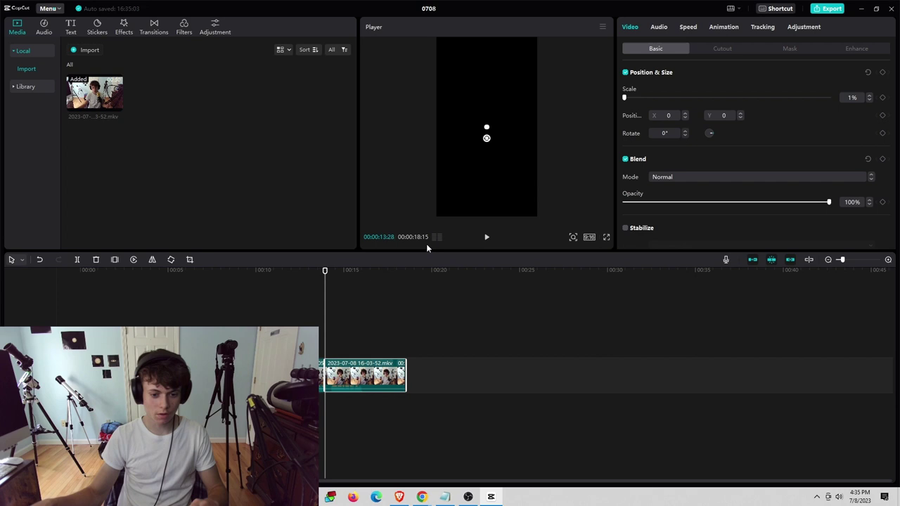
pyautogui.press('q')
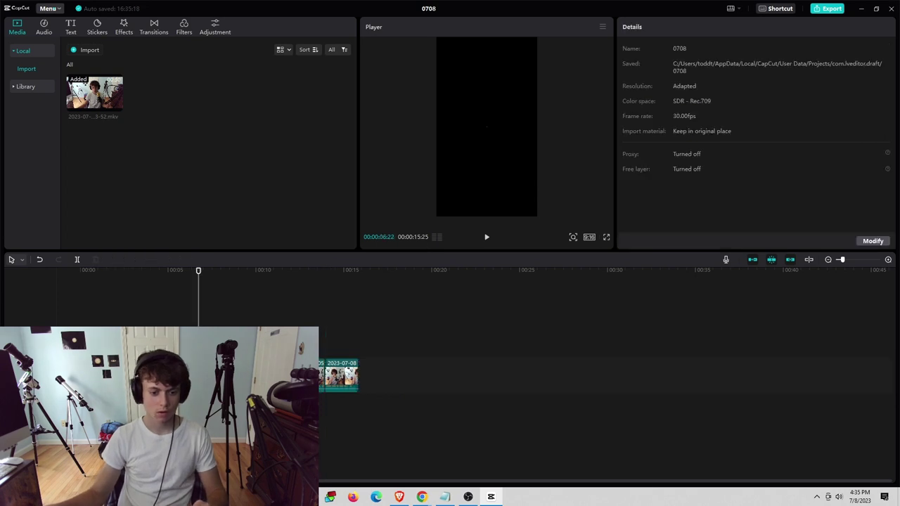
# Step: Deselect the trimmed clip and return playback to 00:00
pyautogui.click(197, 271)
pyautogui.click(90, 271)
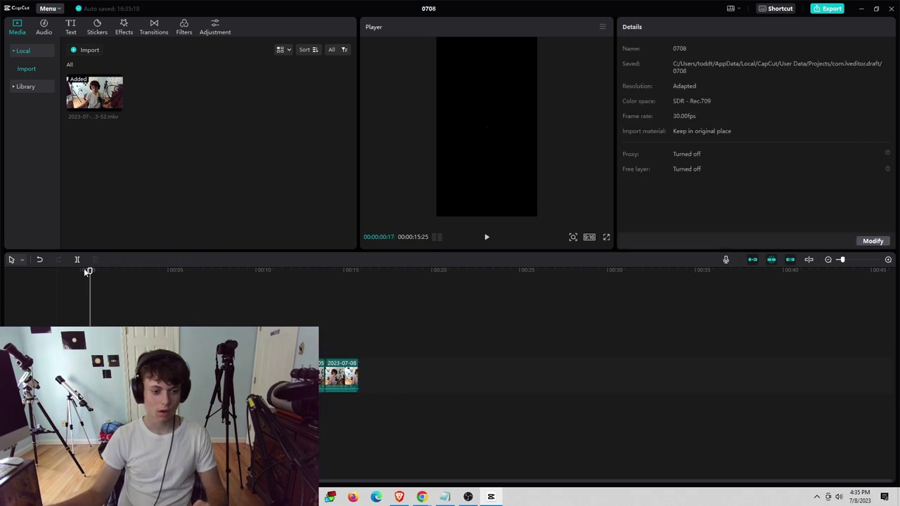
pyautogui.moveTo(88, 271); pyautogui.dragTo(67, 278)
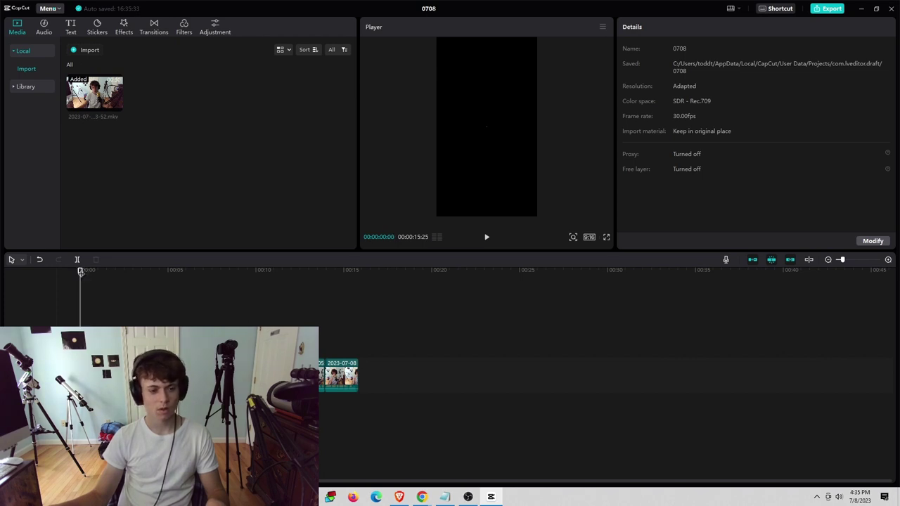
# Step: Split the recording about five seconds in, select the second piece, and rewind playback to 00:00
pyautogui.moveTo(79, 273); pyautogui.dragTo(75, 274)
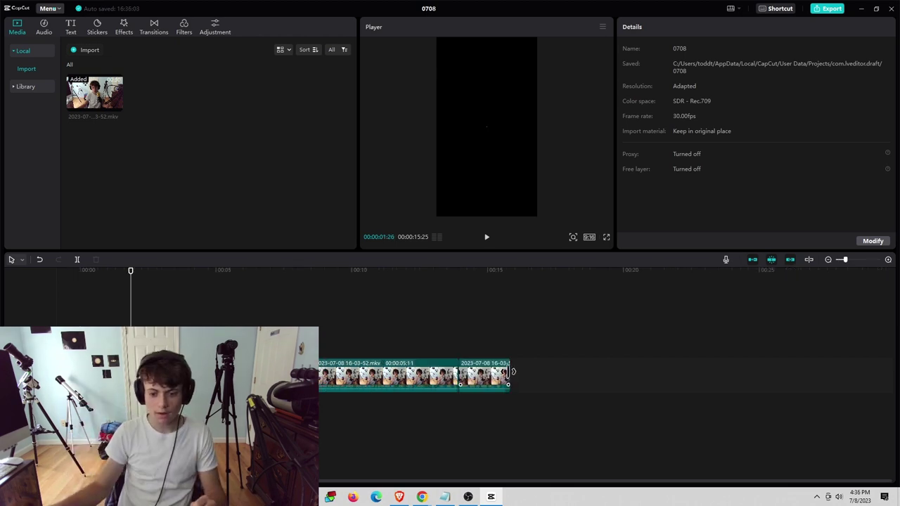
pyautogui.click(508, 371)
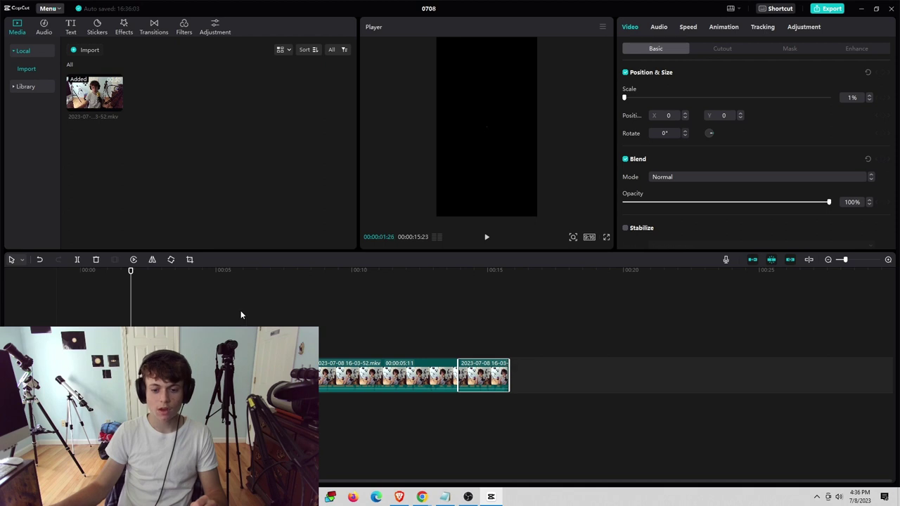
pyautogui.click(102, 306)
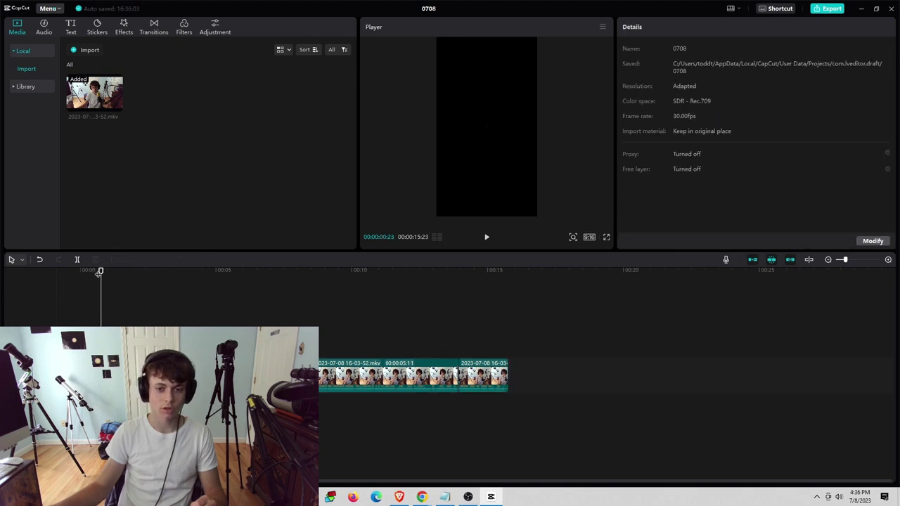
pyautogui.moveTo(100, 272); pyautogui.dragTo(68, 272)
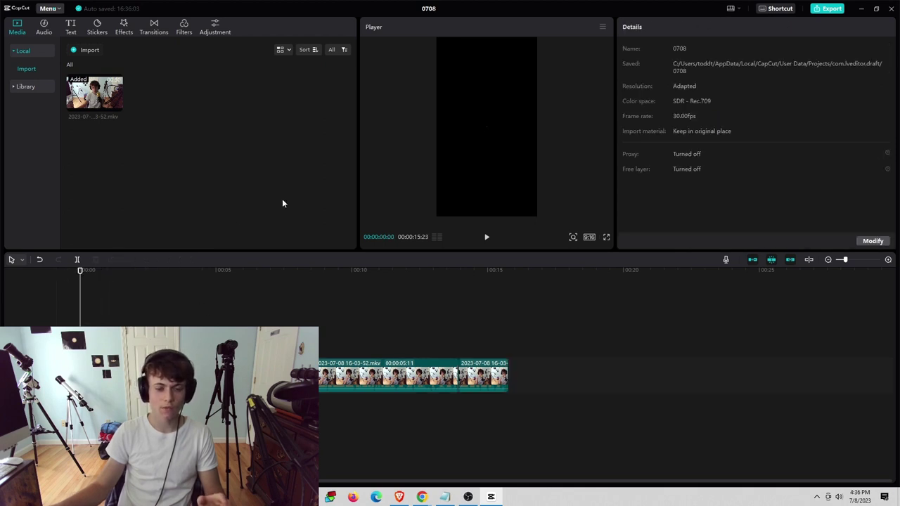